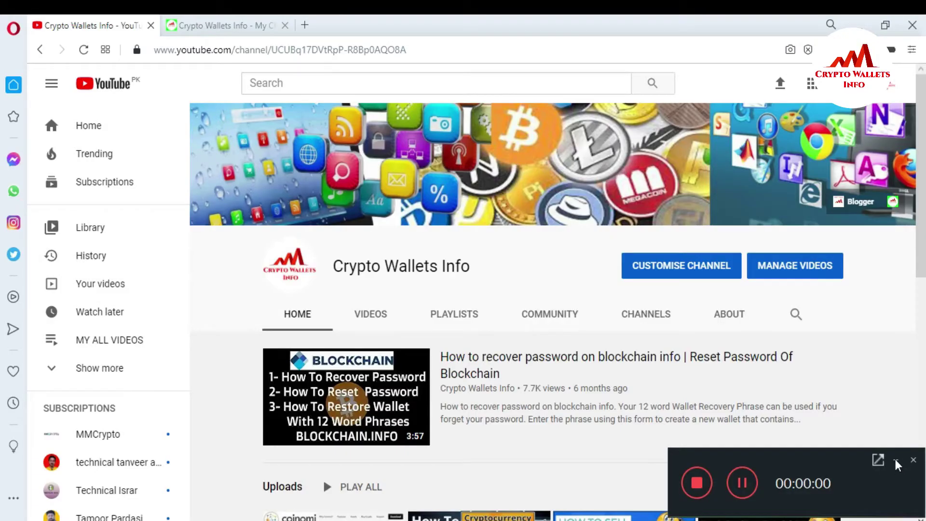
left_click(896, 462)
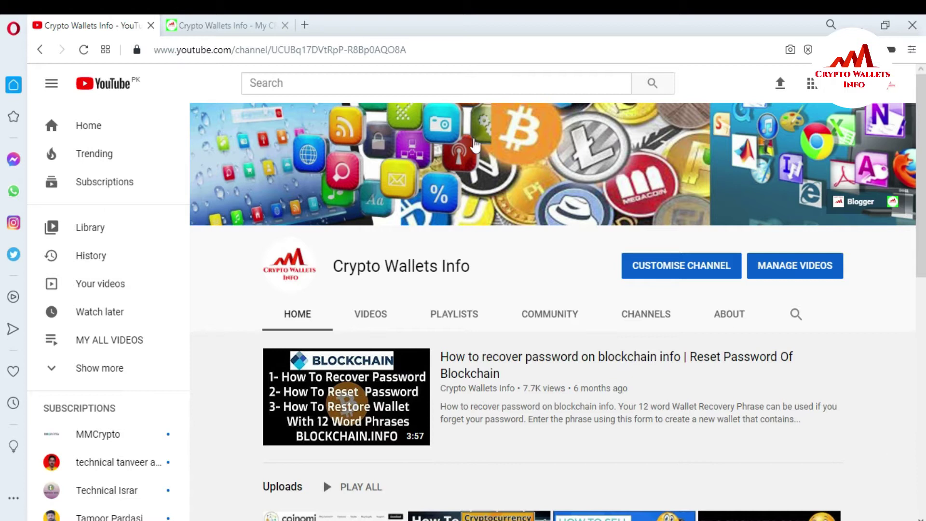
left_click(236, 20)
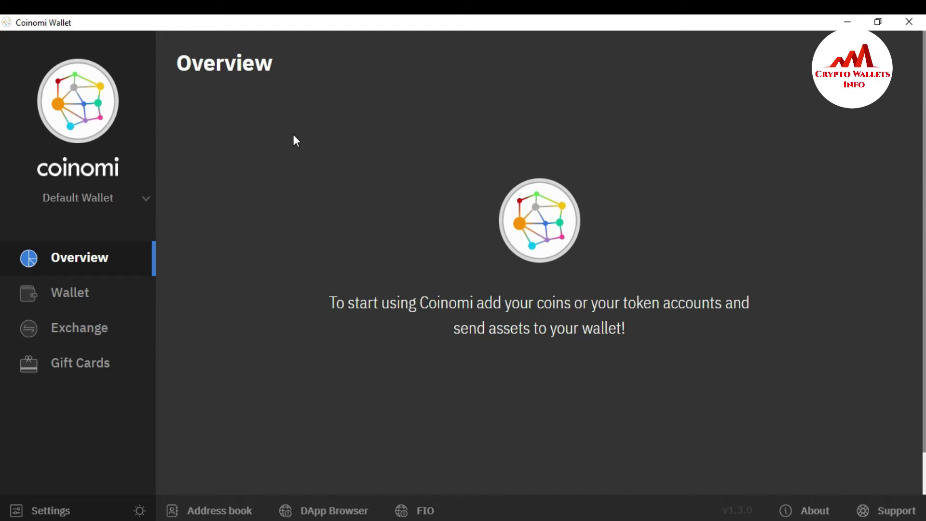
Start adding coins to the Default Wallet in Coinomi and select Bitcoin and Algorand.
left_click(74, 296)
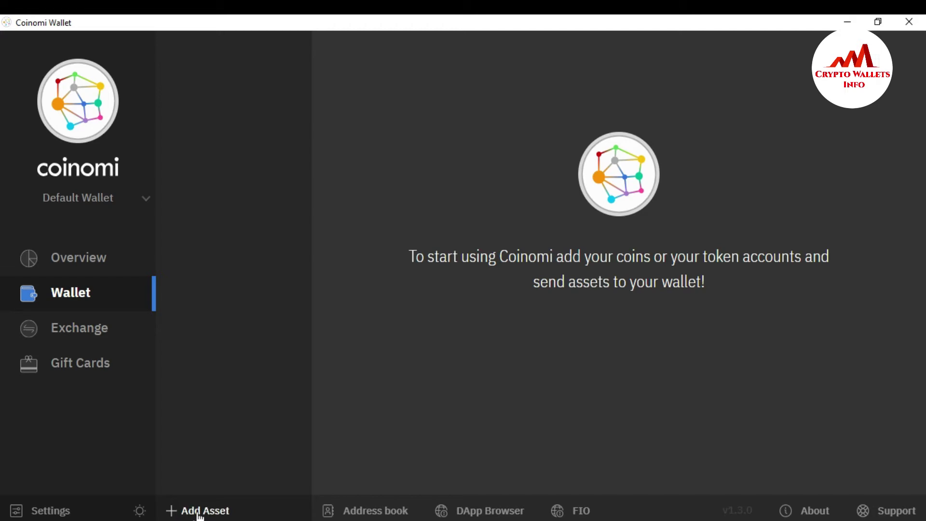
left_click(172, 513)
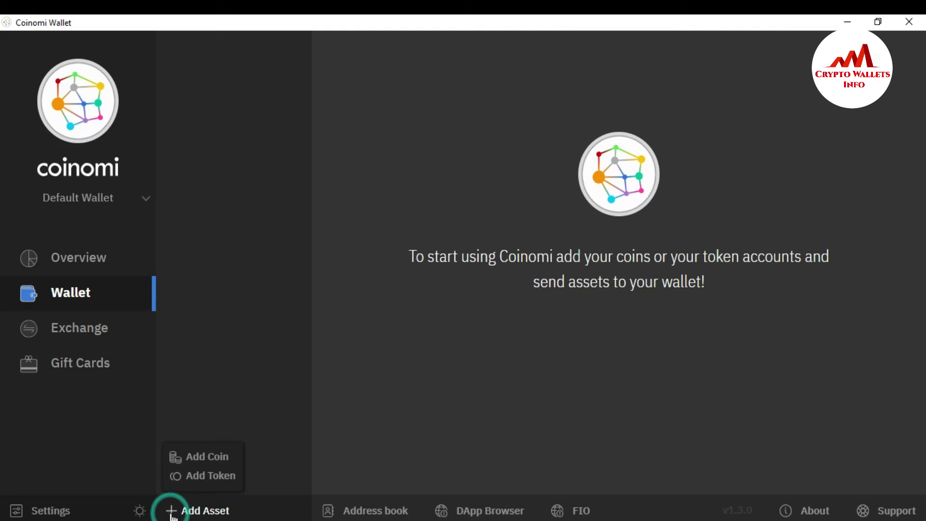
left_click(207, 461)
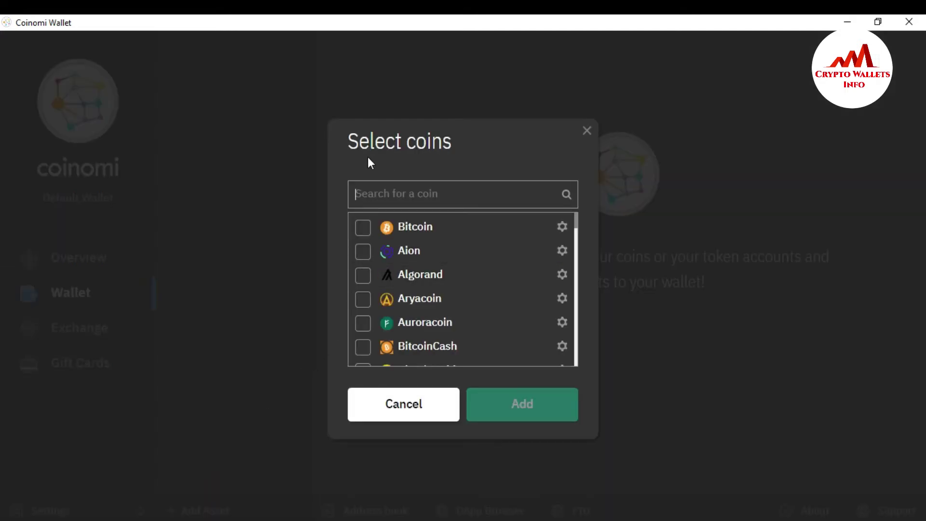
left_click(576, 218)
mouse_move(577, 219)
left_mouse_down()
mouse_move(572, 296)
mouse_move(574, 215)
left_mouse_up()
left_click(362, 229)
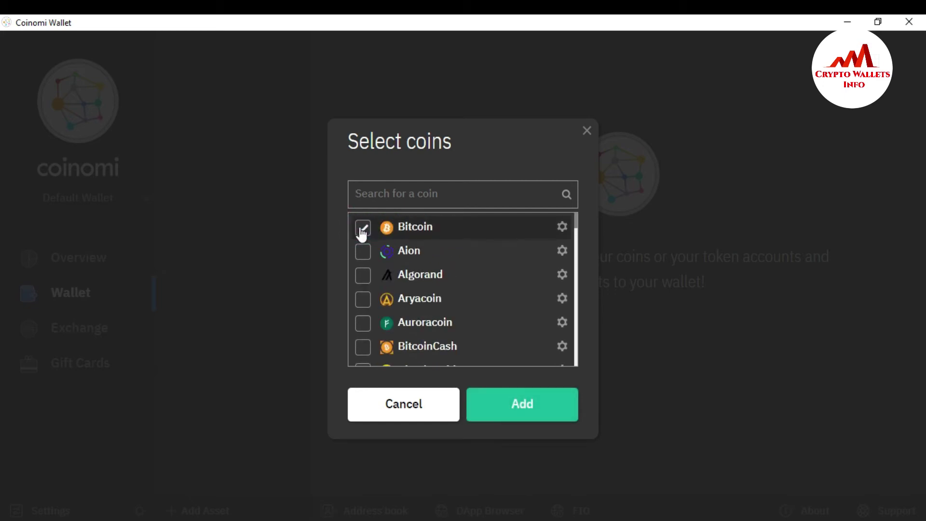
left_click(365, 275)
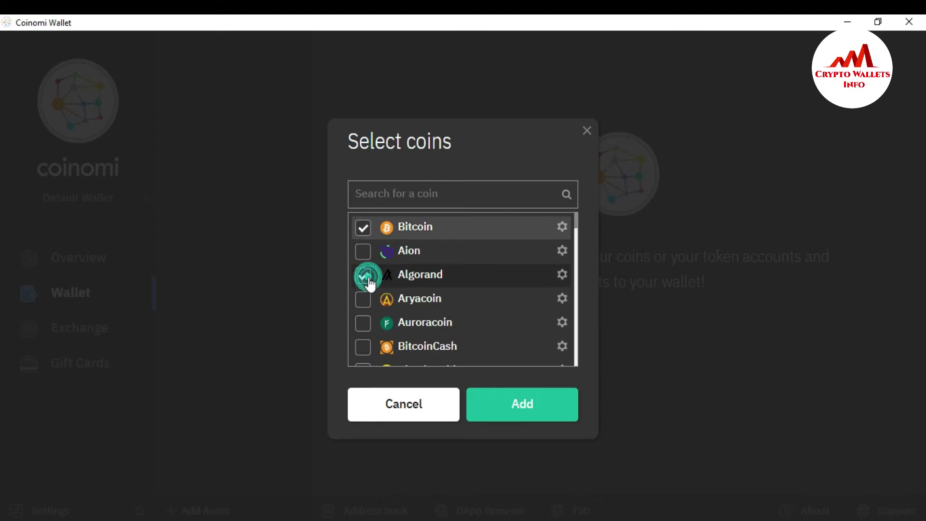
Include BNB and Ethereum in the selection of coins to add.
left_click_drag(577, 224, 574, 251)
left_click(364, 234)
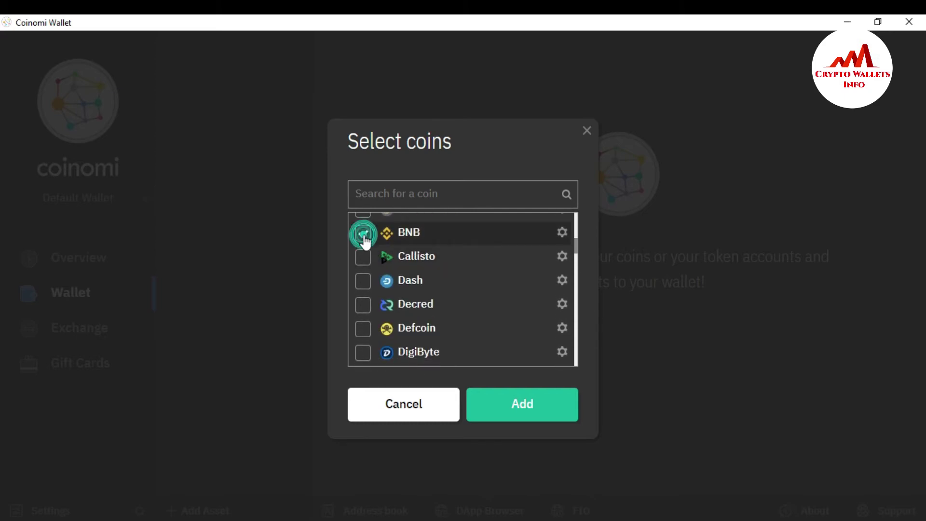
left_click_drag(575, 246, 576, 268)
left_click(370, 260)
left_click(363, 240)
left_click(531, 263)
Select Tron as well and submit all the chosen coins for adding to the wallet.
left_click_drag(576, 264, 577, 329)
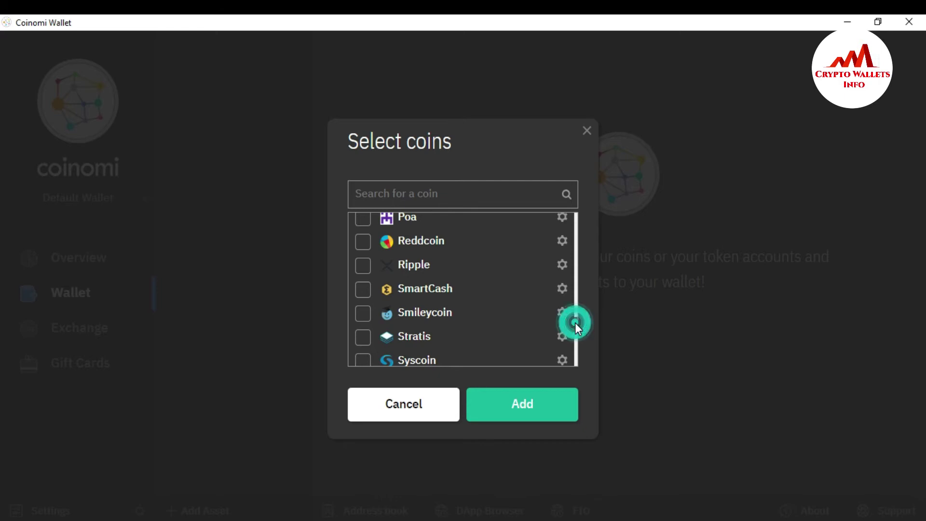
left_click_drag(574, 322, 576, 331)
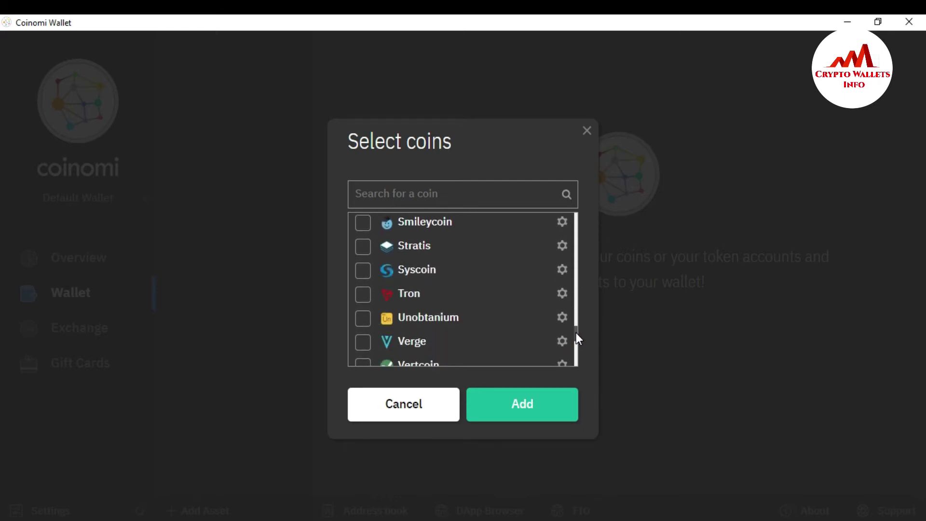
left_click(365, 295)
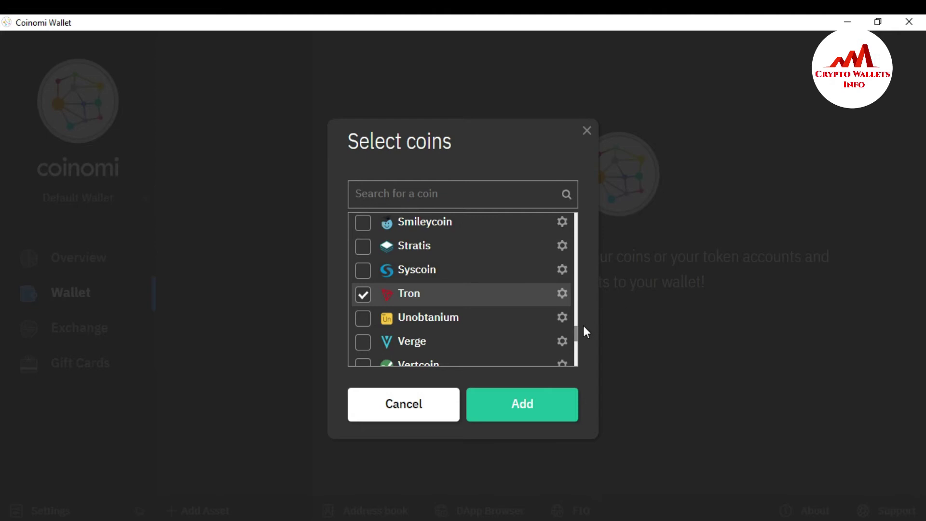
left_click(531, 411)
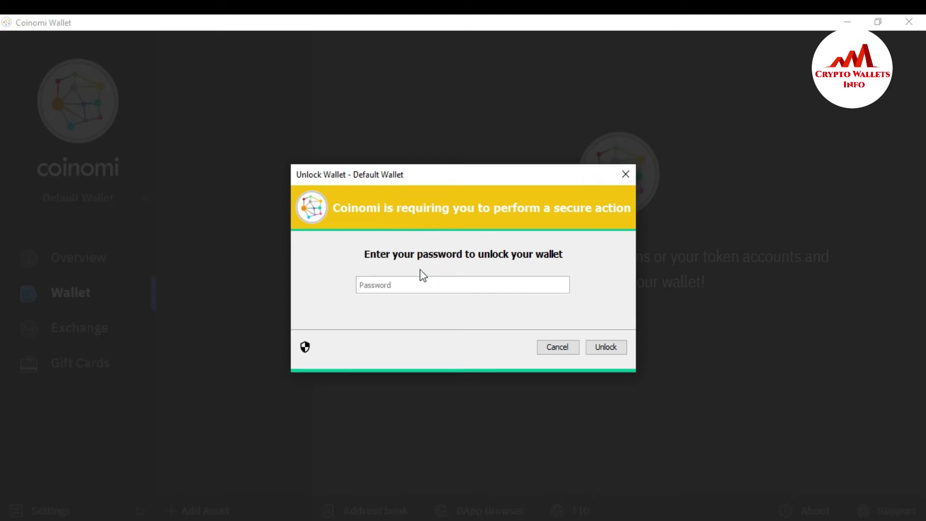
Enter the wallet password and unlock the Default Wallet to authorize adding the coins.
left_click(388, 278)
type("*************")
left_click(600, 343)
left_click_drag(426, 285, 323, 284)
key("BackSpace")
type("••••••••••••••")
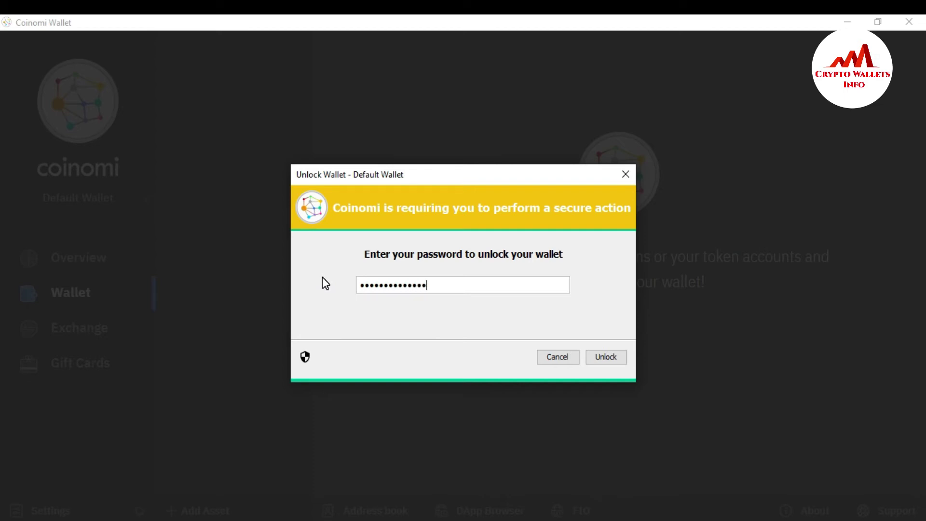
left_click(609, 357)
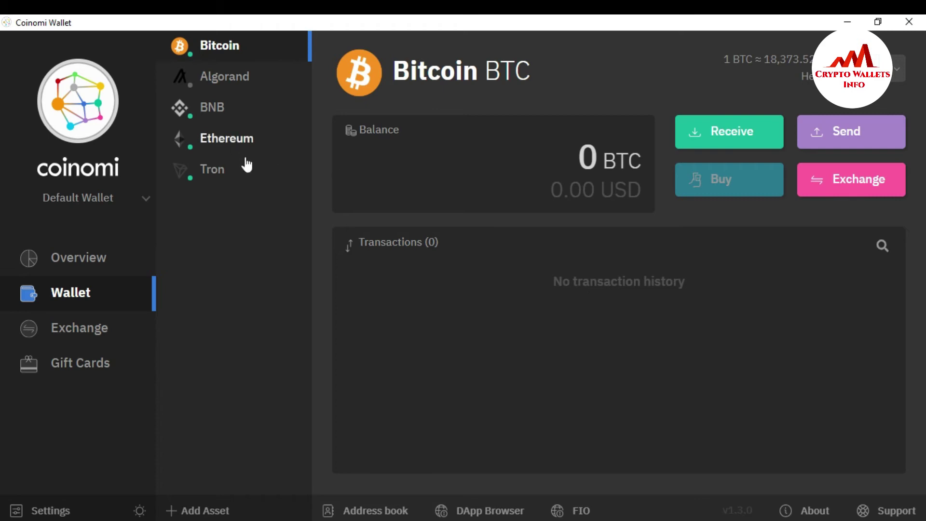
View the Tron account, and delete the BNB account from the wallet.
left_click(226, 170)
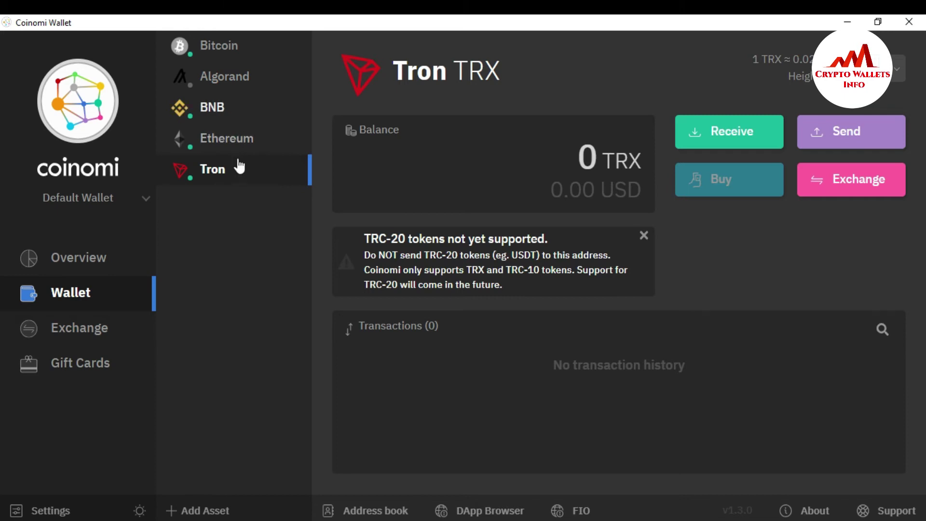
left_click(257, 119)
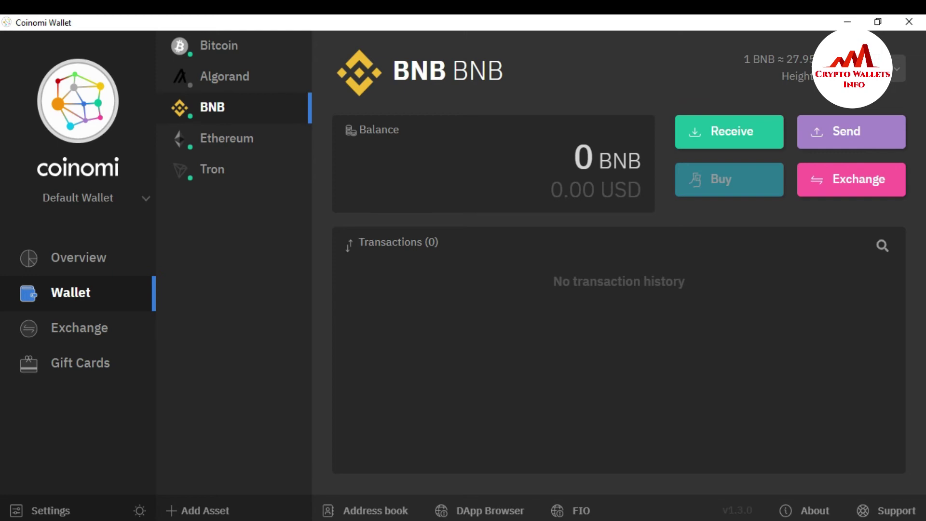
left_click(898, 70)
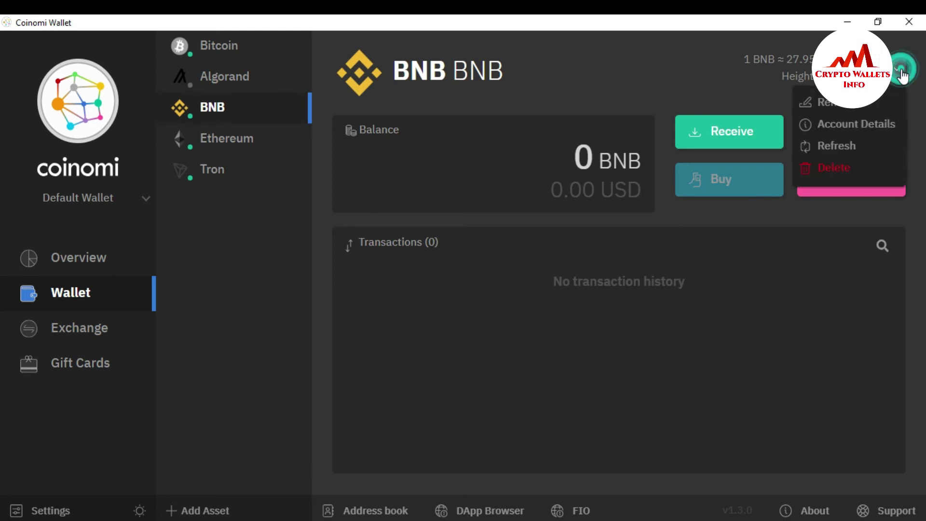
left_click(833, 169)
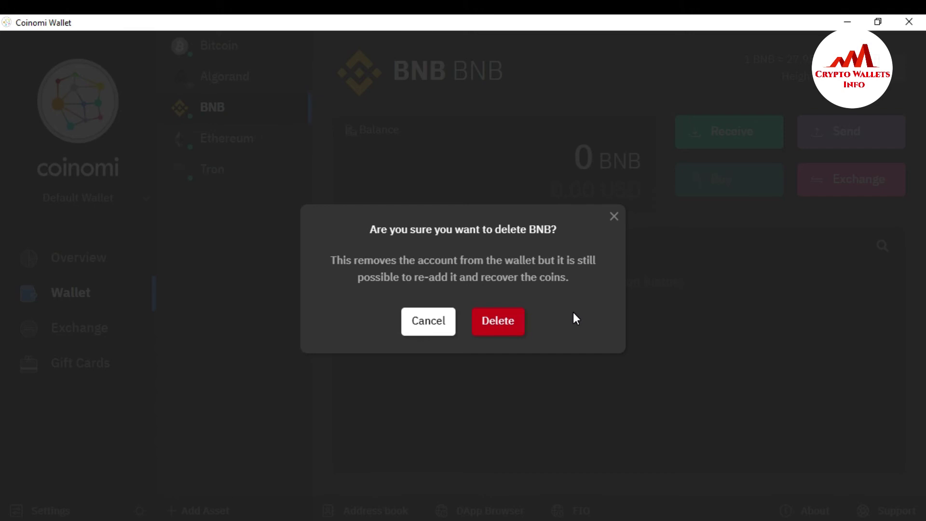
left_click(515, 321)
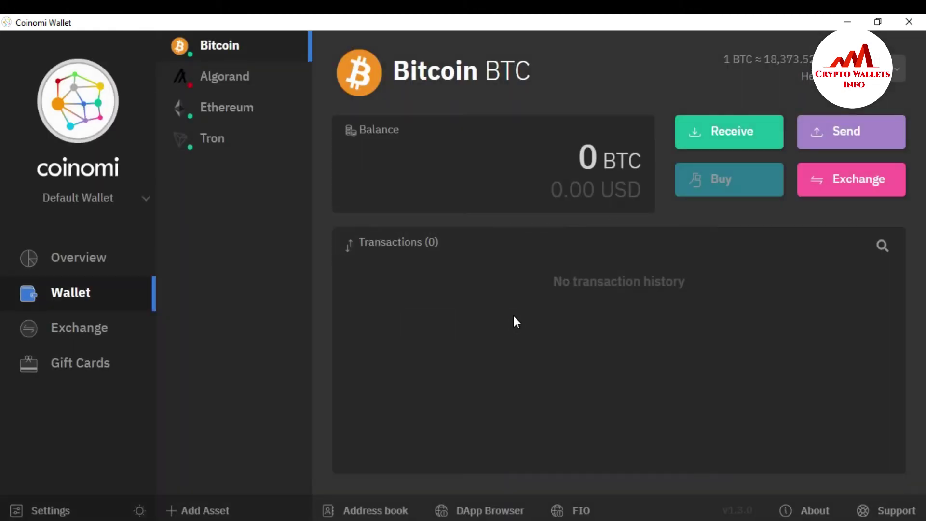
Delete the Tron account from the wallet and confirm its removal.
left_click(258, 144)
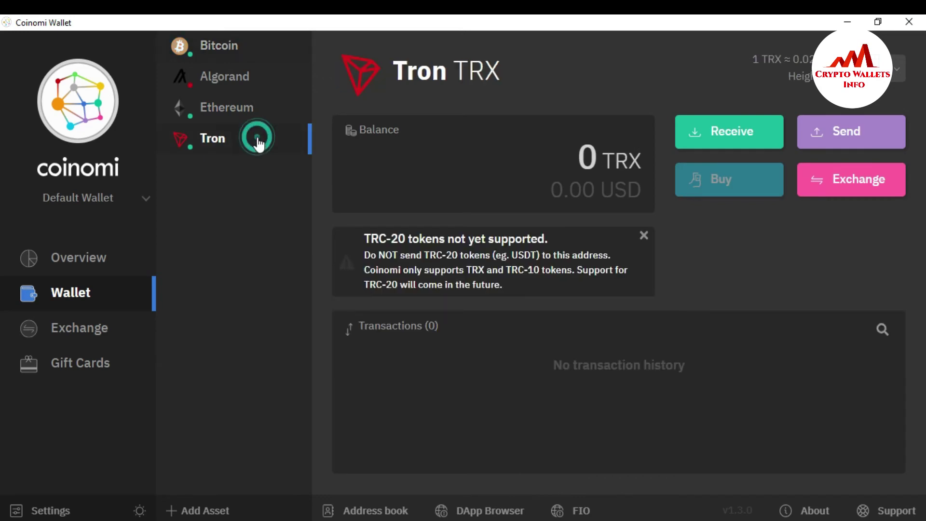
left_click(897, 68)
left_click(846, 167)
left_click(508, 323)
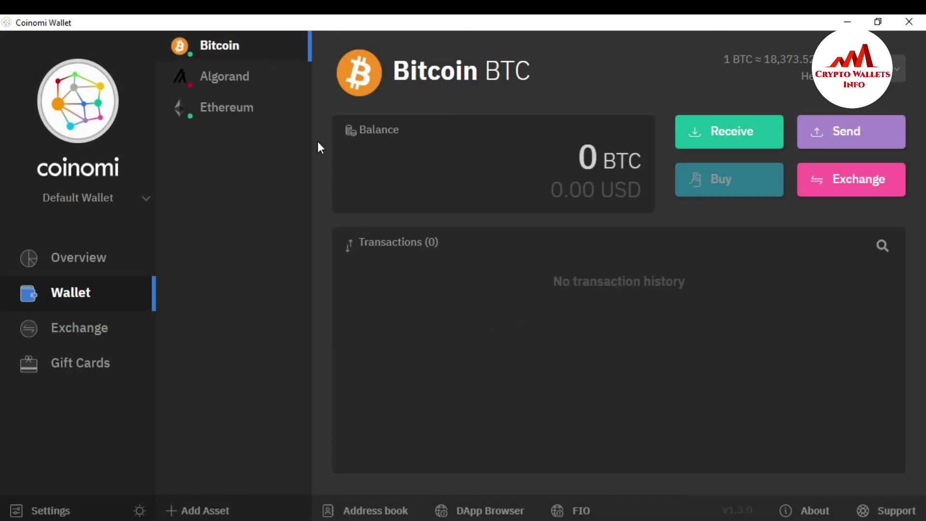
Delete the Algorand account from the wallet and confirm its removal.
left_click(288, 77)
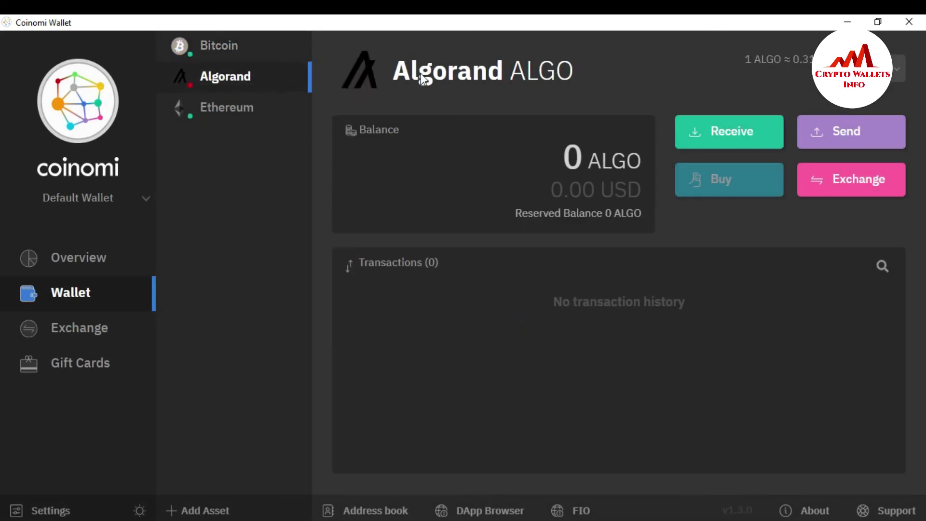
left_click(898, 70)
left_click(834, 169)
left_click(495, 333)
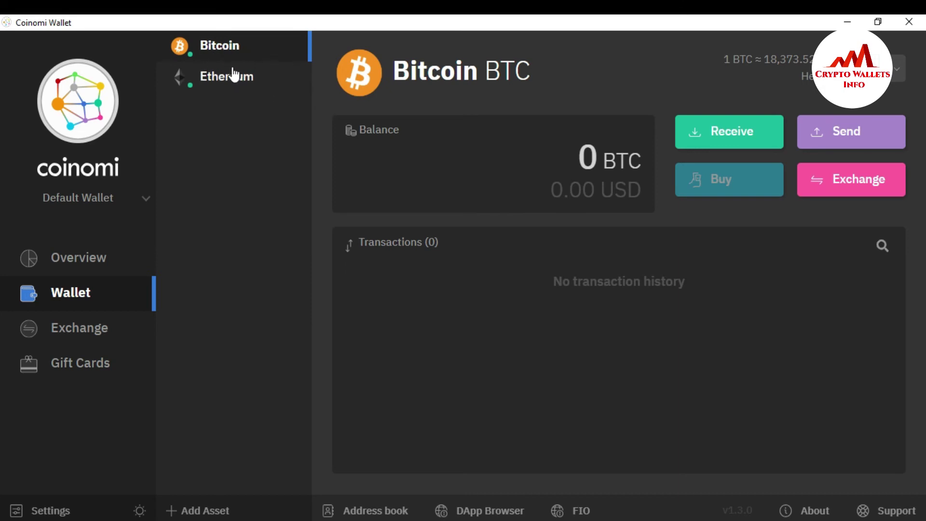
Search the coins available to add for "x", select Ripple and submit it for adding to the wallet.
left_click(203, 512)
left_click(205, 463)
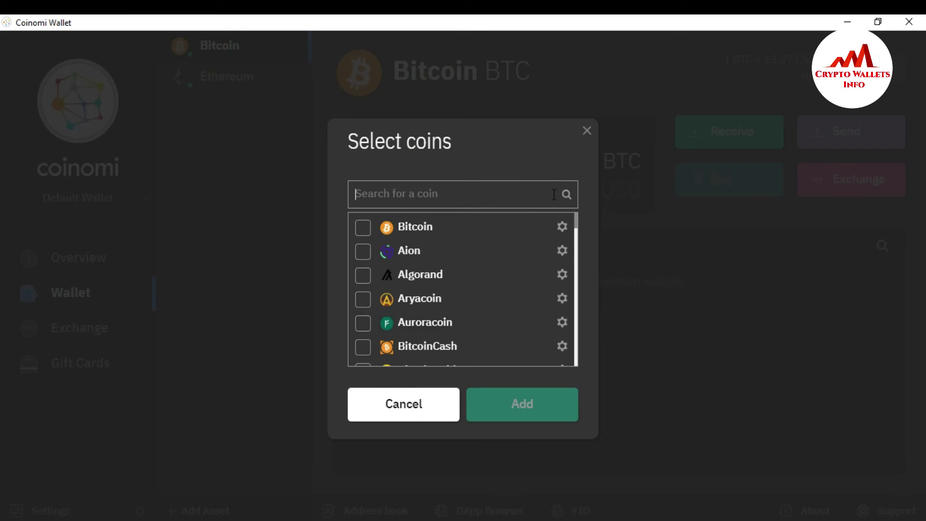
left_click(578, 224)
left_click(399, 194)
type("x")
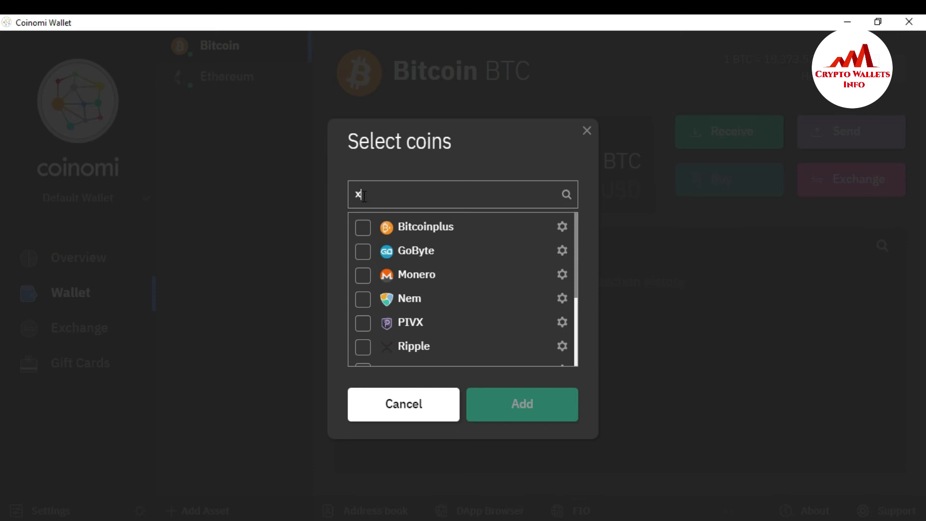
left_click(393, 352)
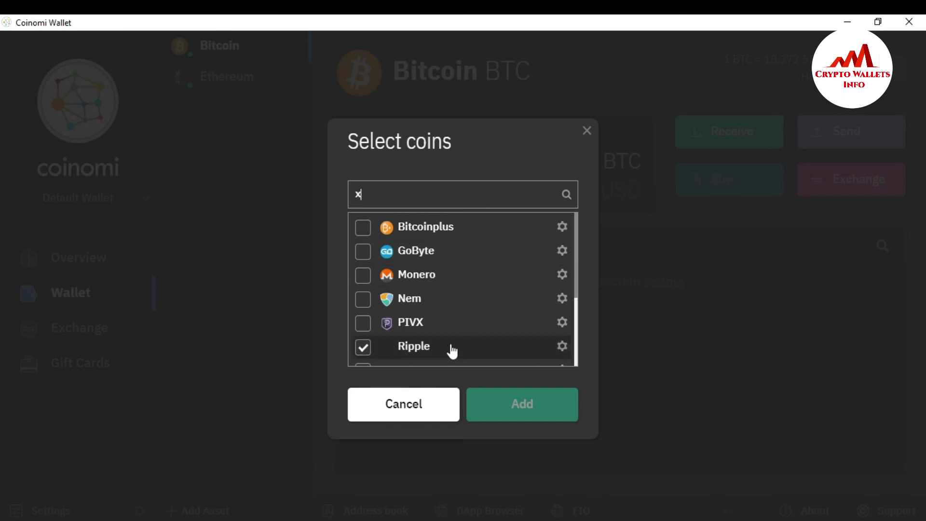
left_click(365, 348)
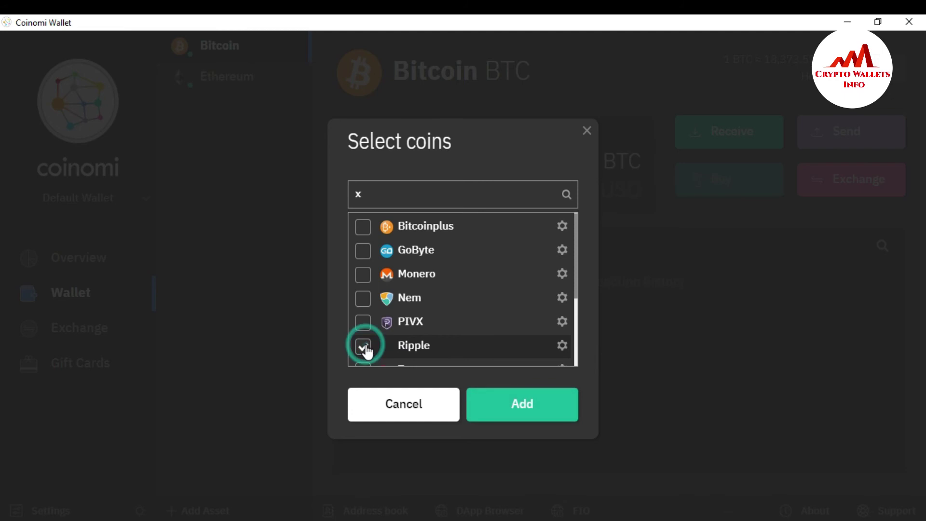
left_click(517, 415)
Enter the wallet password and unlock the wallet to authorize adding Ripple.
left_click(406, 288)
type("••••••••••••••")
left_click(618, 347)
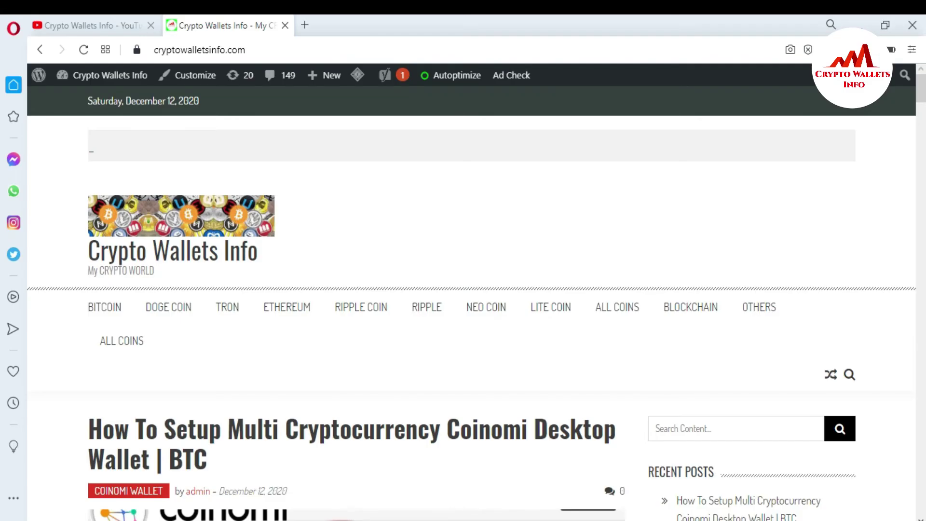
In the browser, open the Trust Wallet category of All Coins on cryptowalletsinfo.com and dismiss the advertisement.
left_click(98, 17)
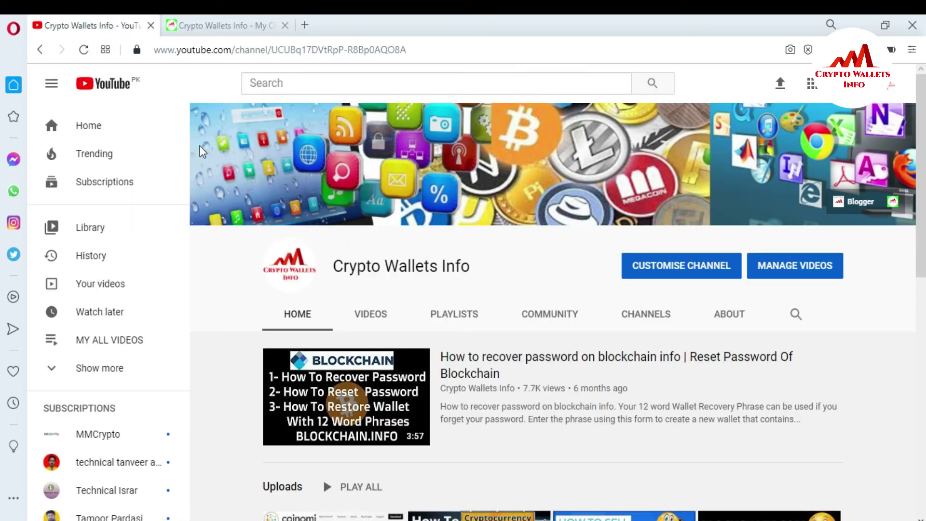
left_click(248, 26)
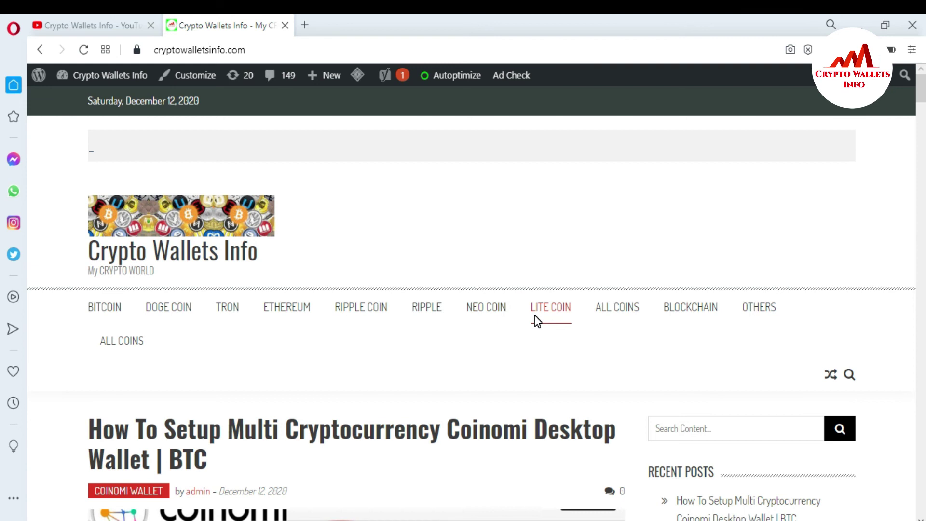
mouse_move(601, 314)
scroll(872, 120, "down", 3)
mouse_move(609, 168)
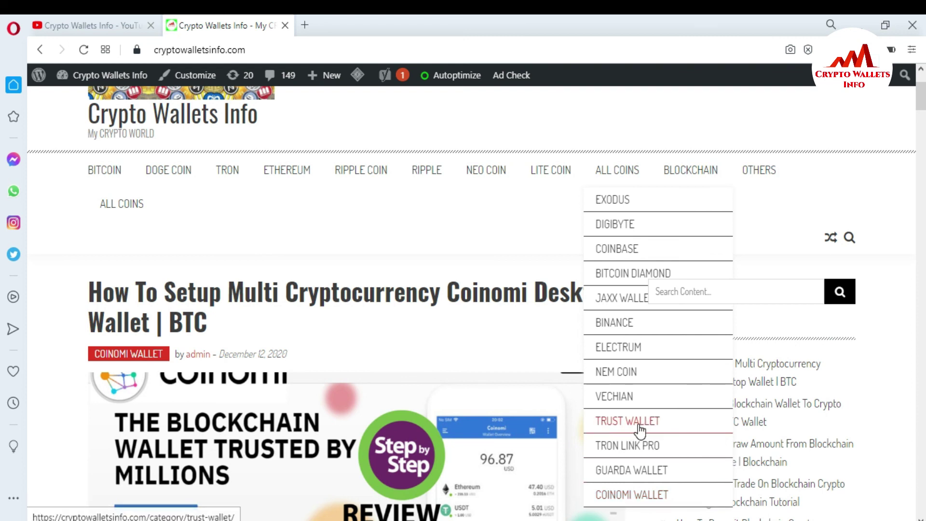
left_click(626, 419)
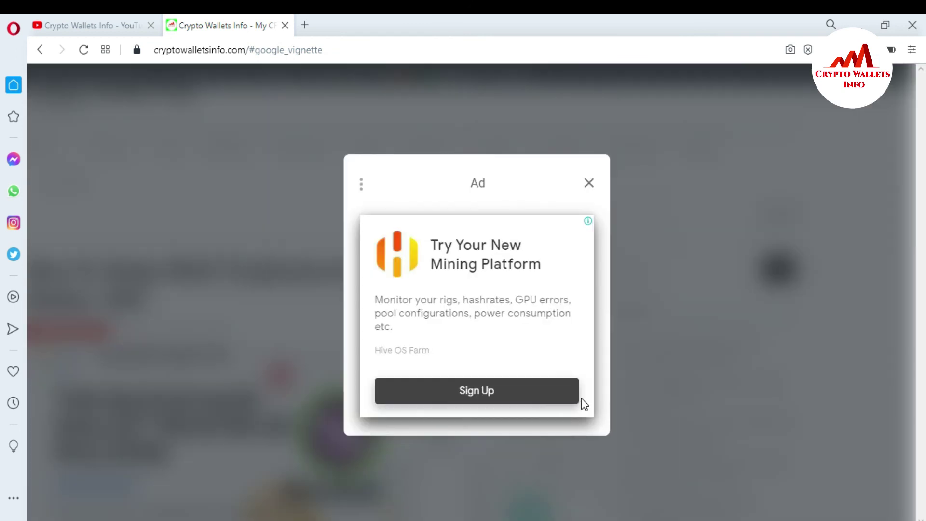
left_click(589, 189)
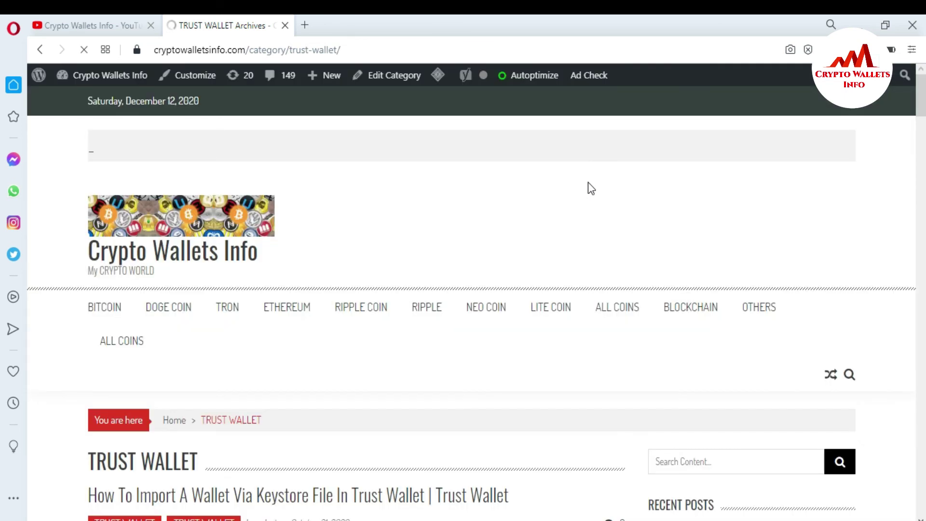
Look through the posts listed in the Trust Wallet category.
scroll(3, 107, "down", 4)
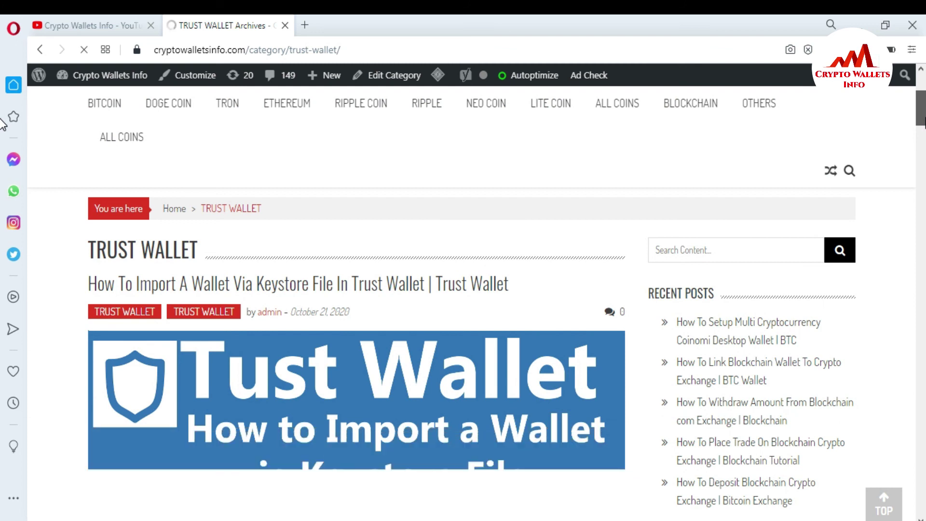
scroll(3, 140, "down", 6)
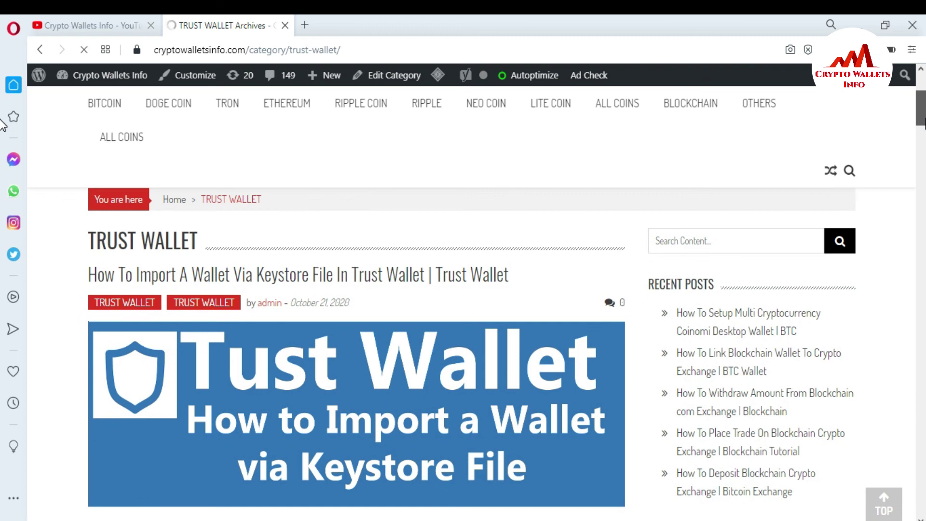
scroll(3, 157, "down", 6)
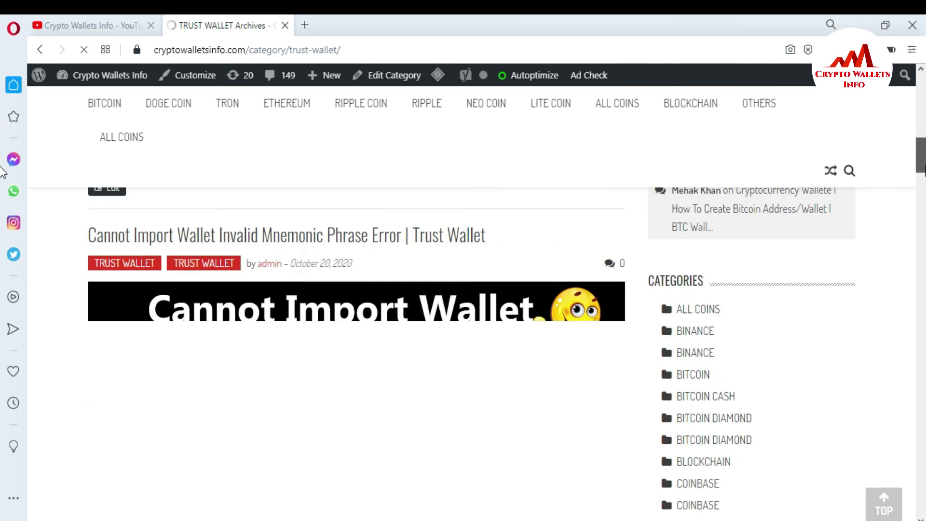
scroll(2, 171, "down", 10)
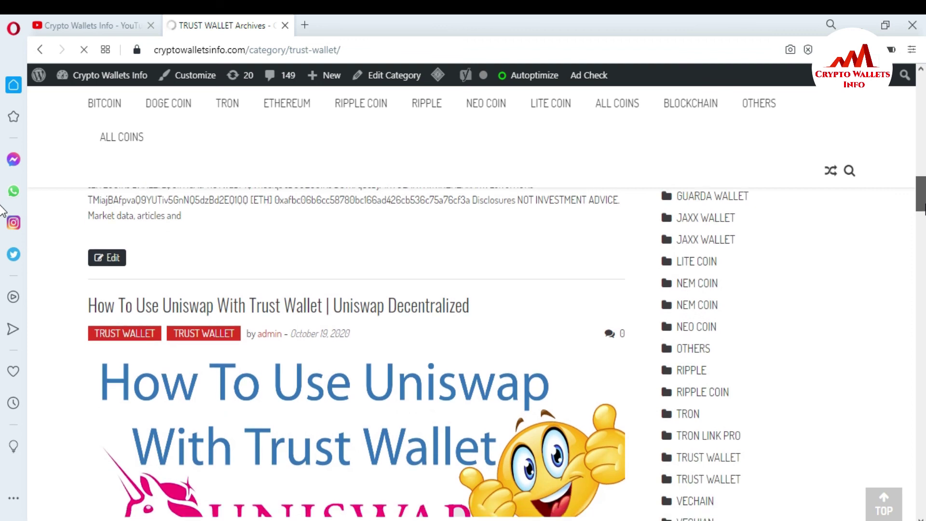
scroll(3, 210, "down", 5)
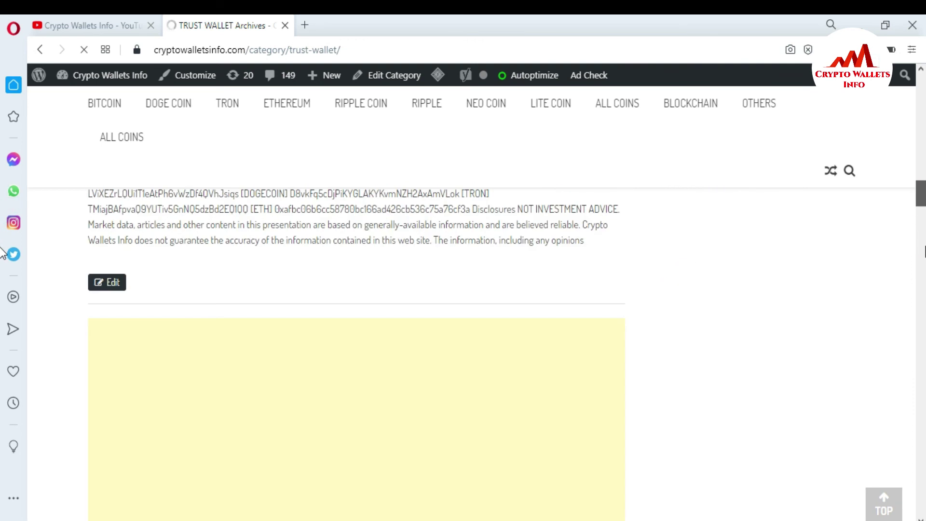
scroll(2, 235, "down", 10)
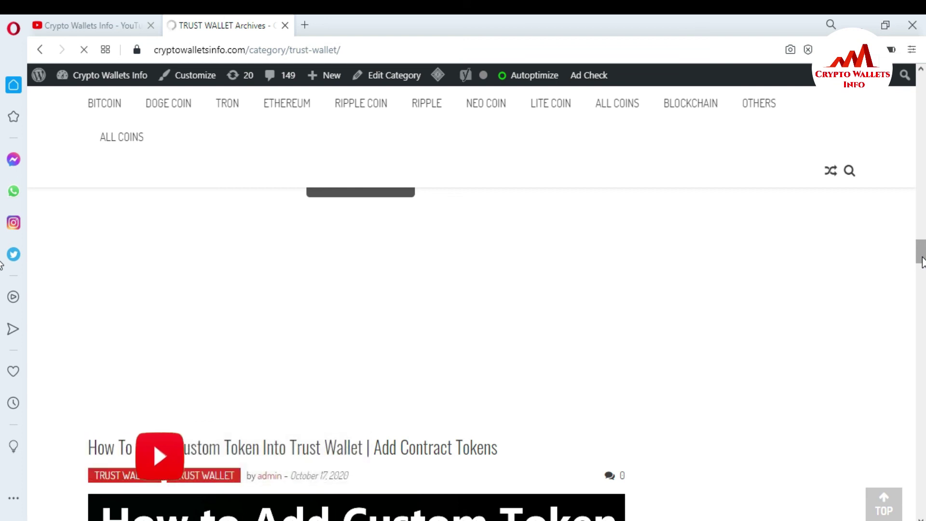
left_click_drag(922, 262, 922, 281)
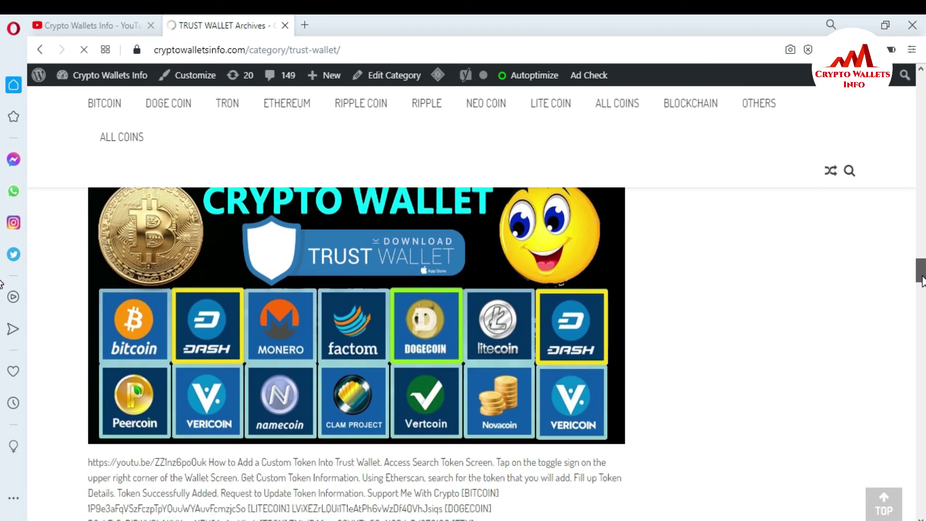